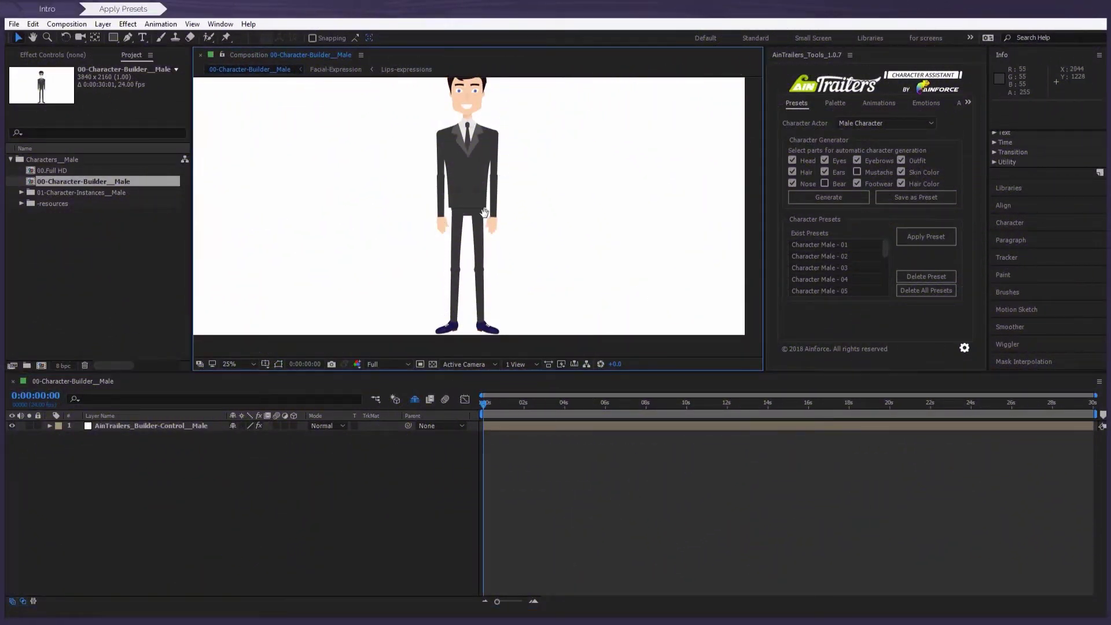
# Pan to the character's head, relaunch After Effects as administrator and check shortcut compatibility settings.
pyautogui.moveTo(486, 201); pyautogui.dragTo(491, 224)
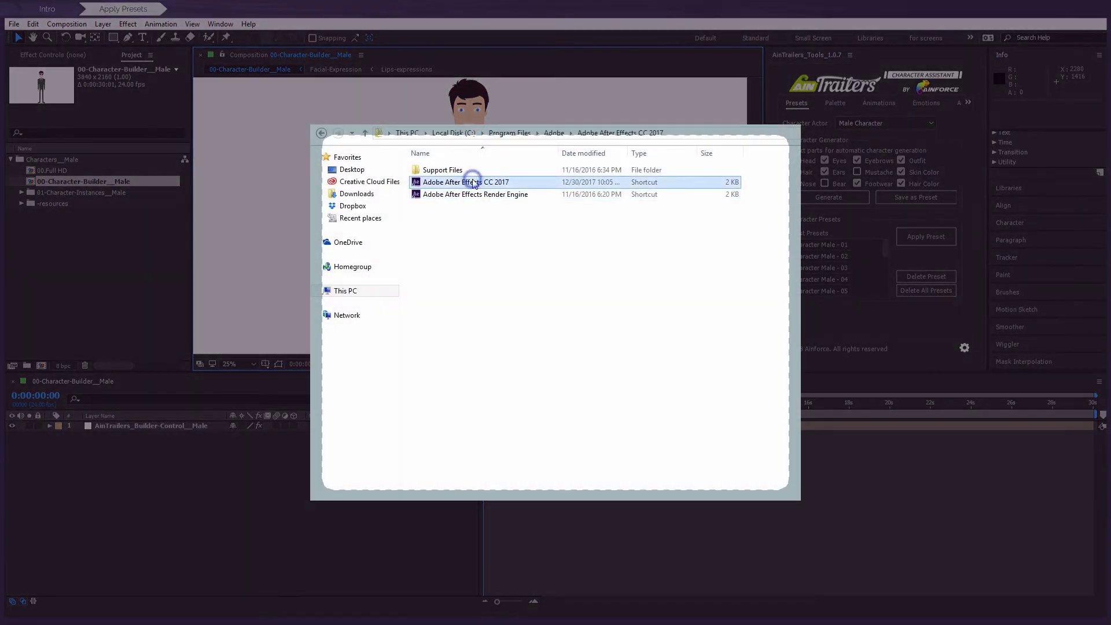
pyautogui.rightClick(471, 181)
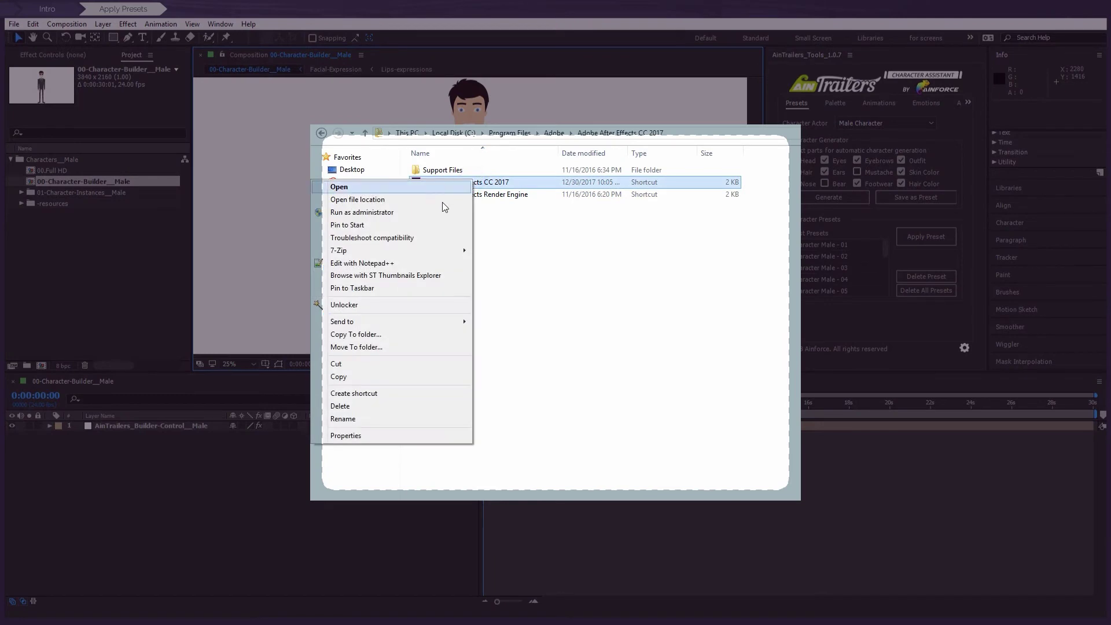
pyautogui.click(400, 214)
pyautogui.rightClick(483, 182)
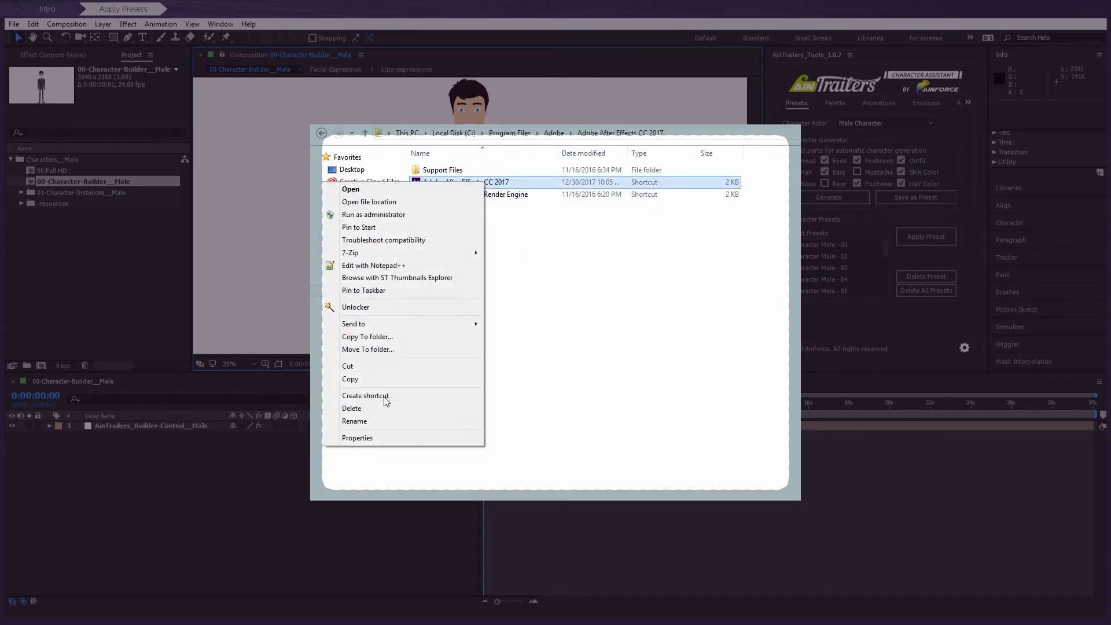
pyautogui.click(374, 437)
pyautogui.click(571, 209)
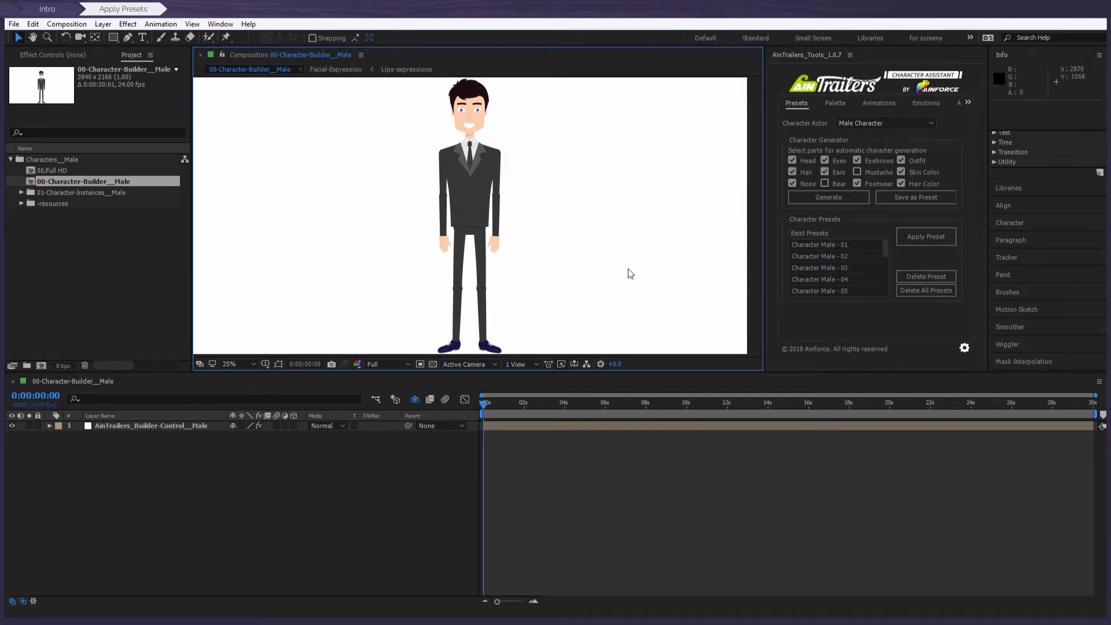
# Generate five random character looks until a blond man in a purple suit appears.
pyautogui.click(829, 198)
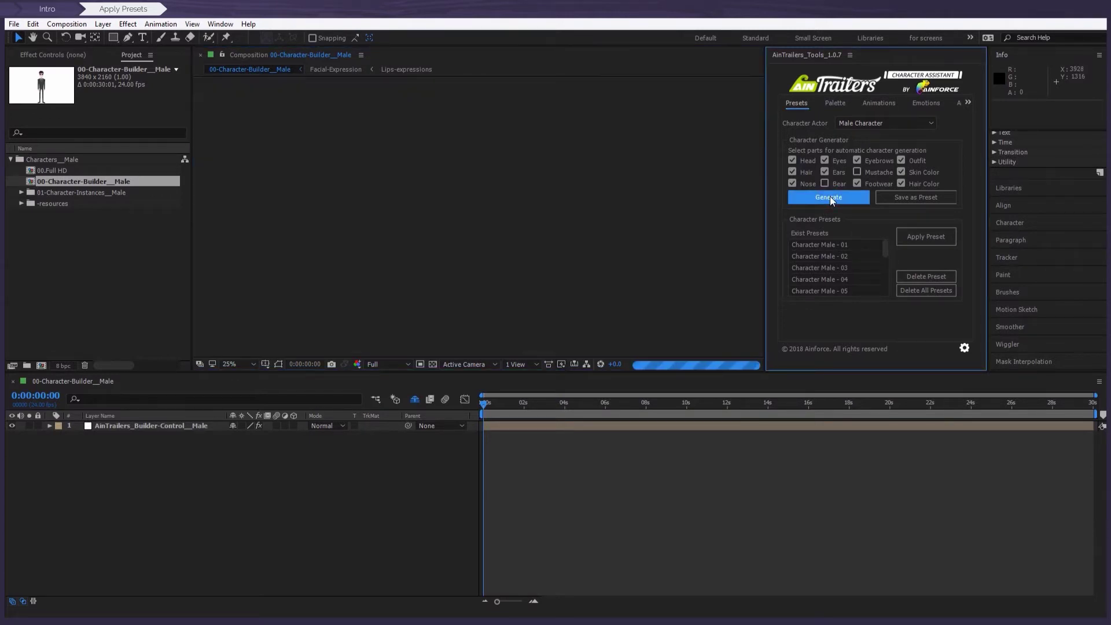
pyautogui.click(830, 197)
pyautogui.click(829, 197)
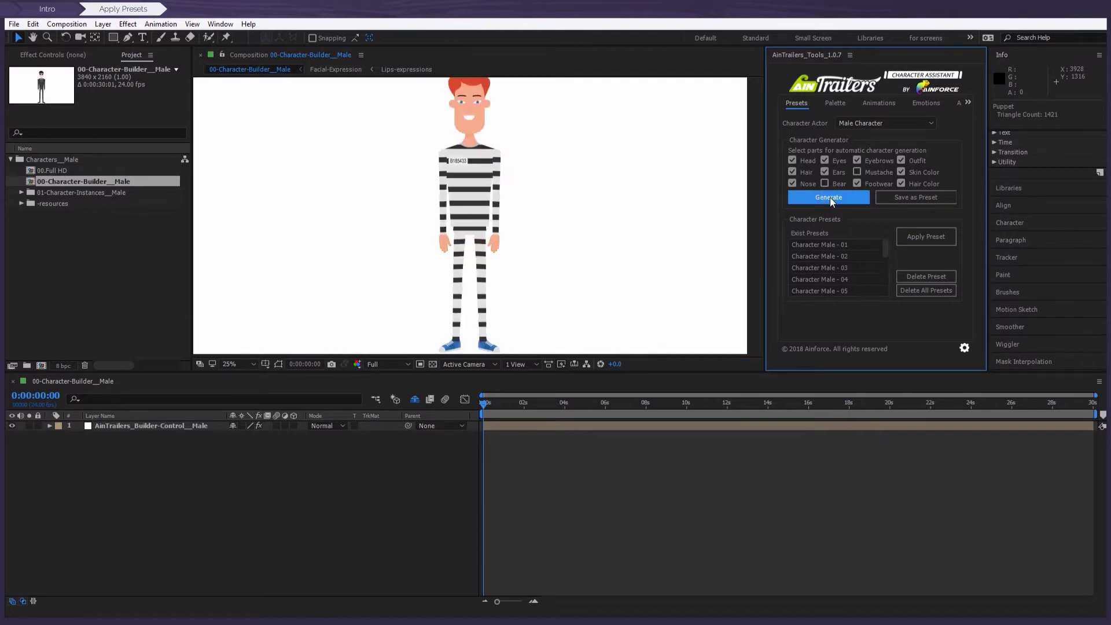
pyautogui.click(829, 198)
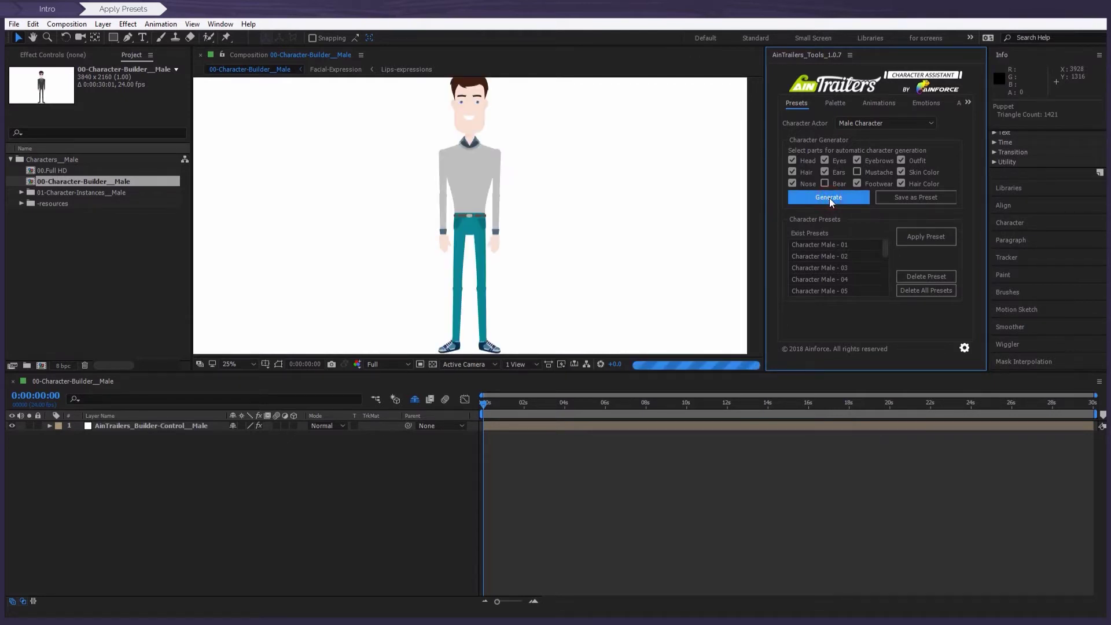
pyautogui.click(828, 198)
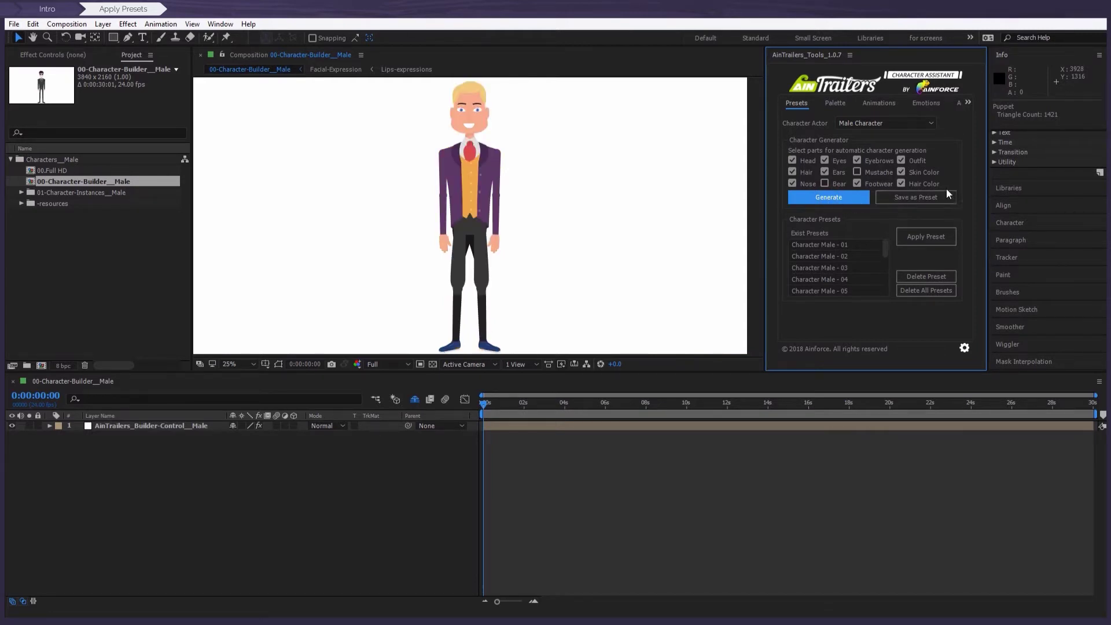
# Save the blond purple-suit character as a preset and select Character Male - 17.
pyautogui.click(917, 191)
pyautogui.click(928, 194)
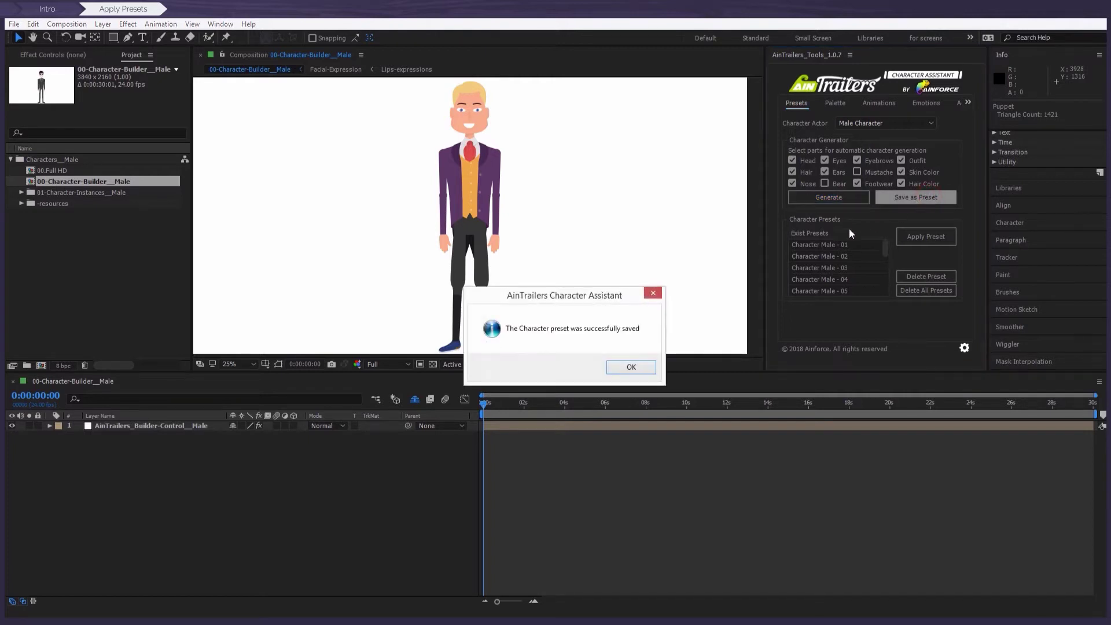
pyautogui.click(630, 368)
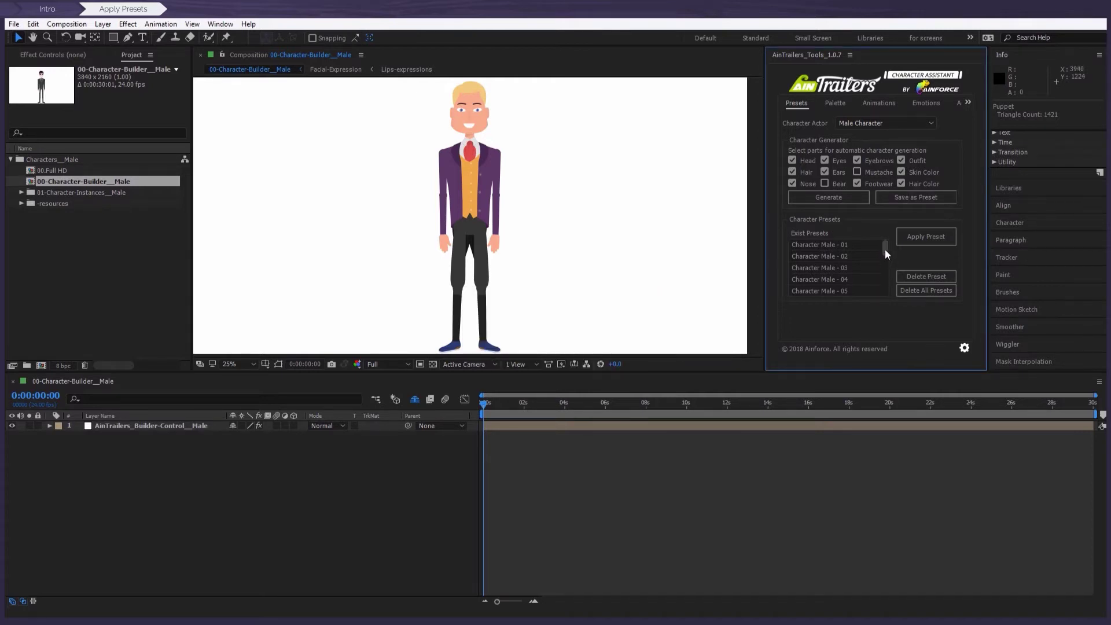
pyautogui.moveTo(885, 249); pyautogui.dragTo(886, 296)
pyautogui.click(828, 295)
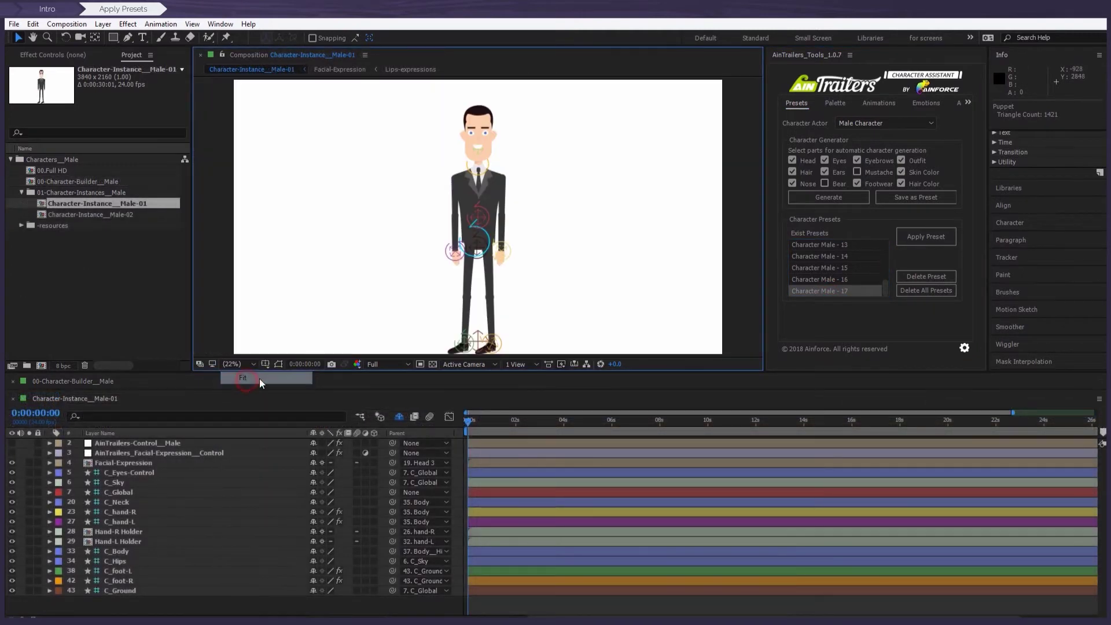
# Apply the saved preset to Character-Instance__Male-01 and bring up the Animations presets.
pyautogui.click(931, 237)
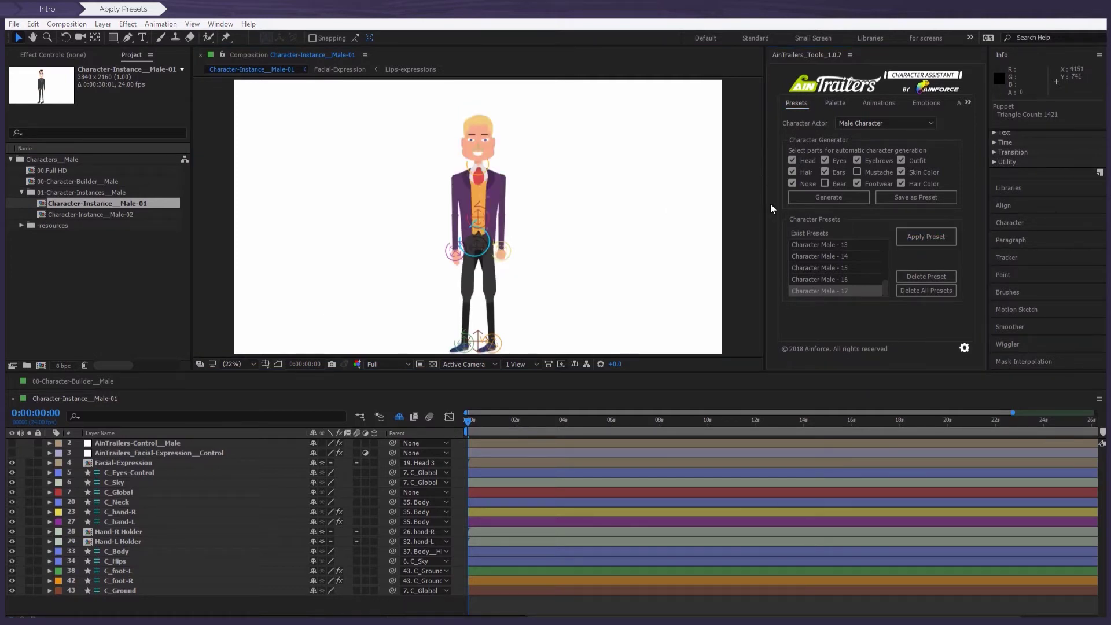
pyautogui.click(956, 101)
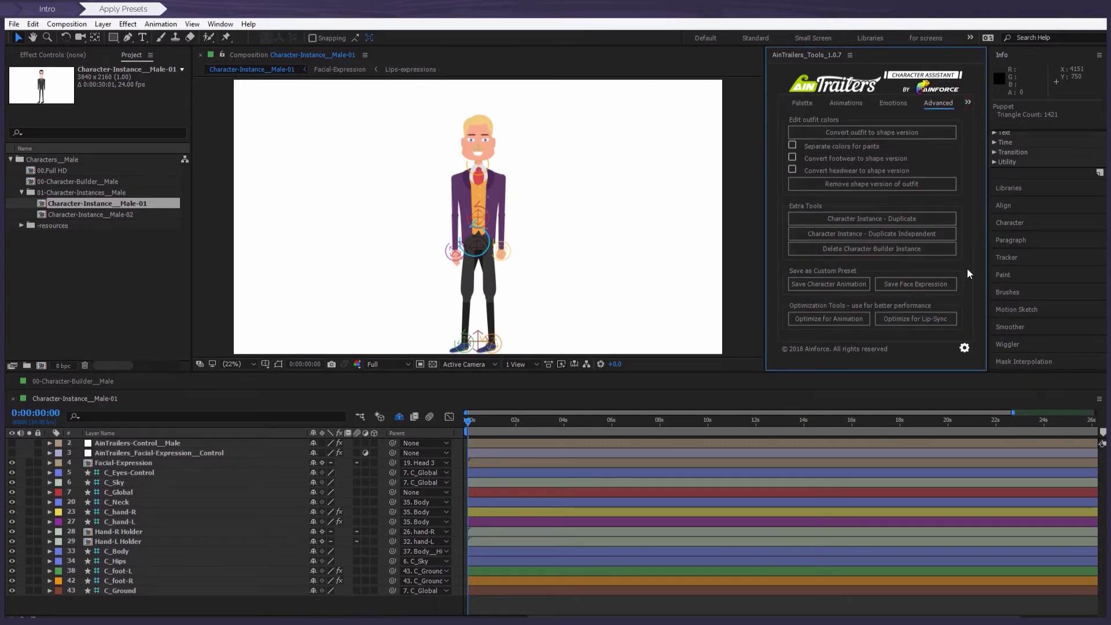
pyautogui.click(841, 103)
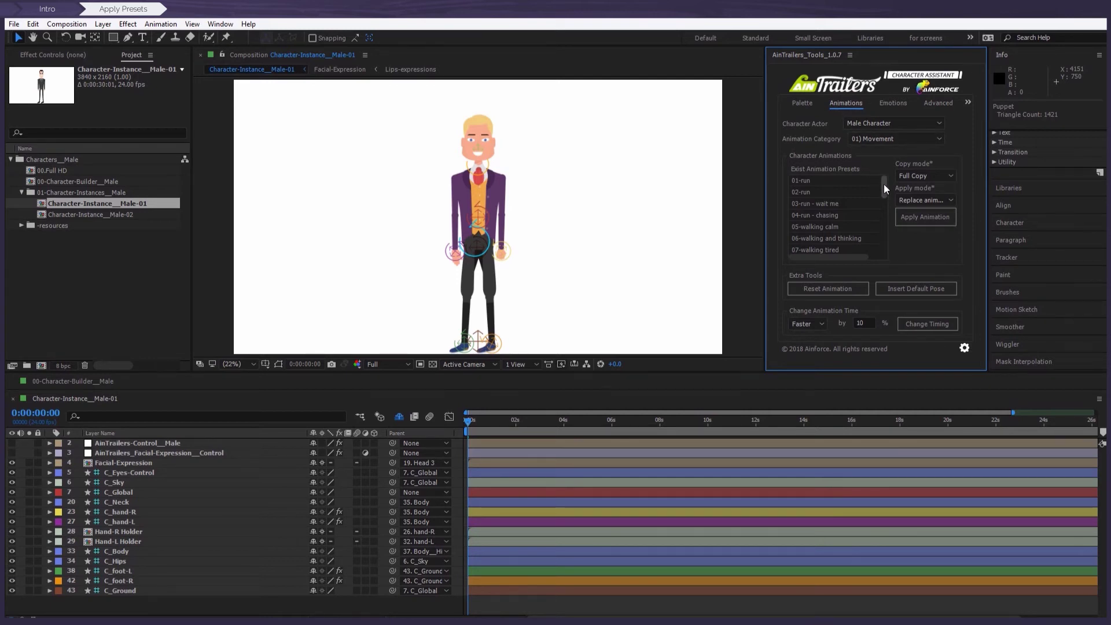
pyautogui.click(868, 123)
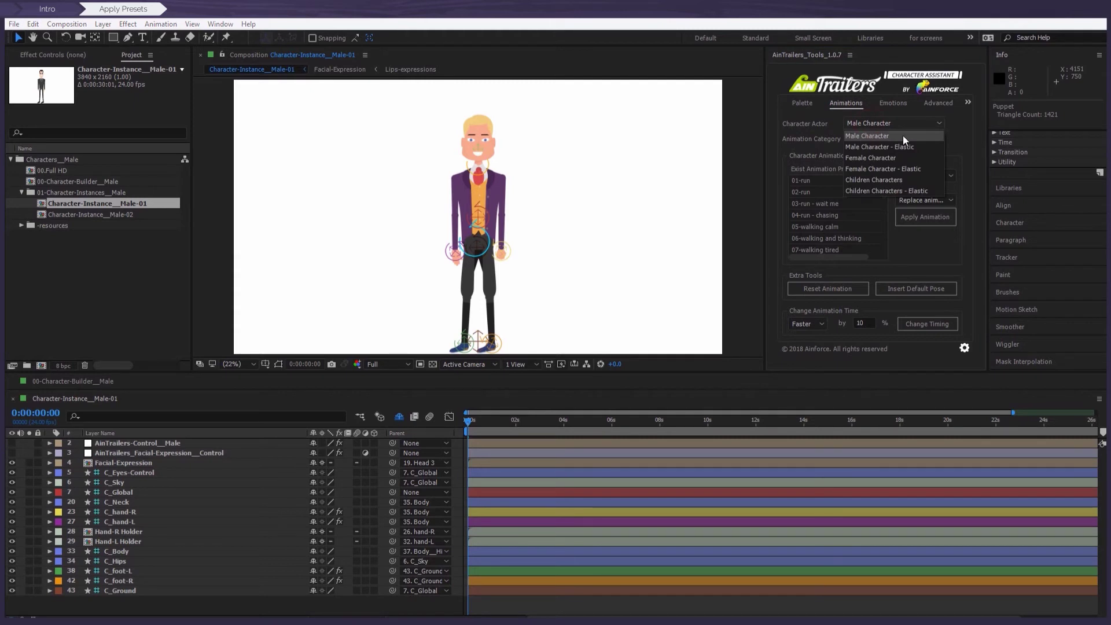
pyautogui.click(950, 128)
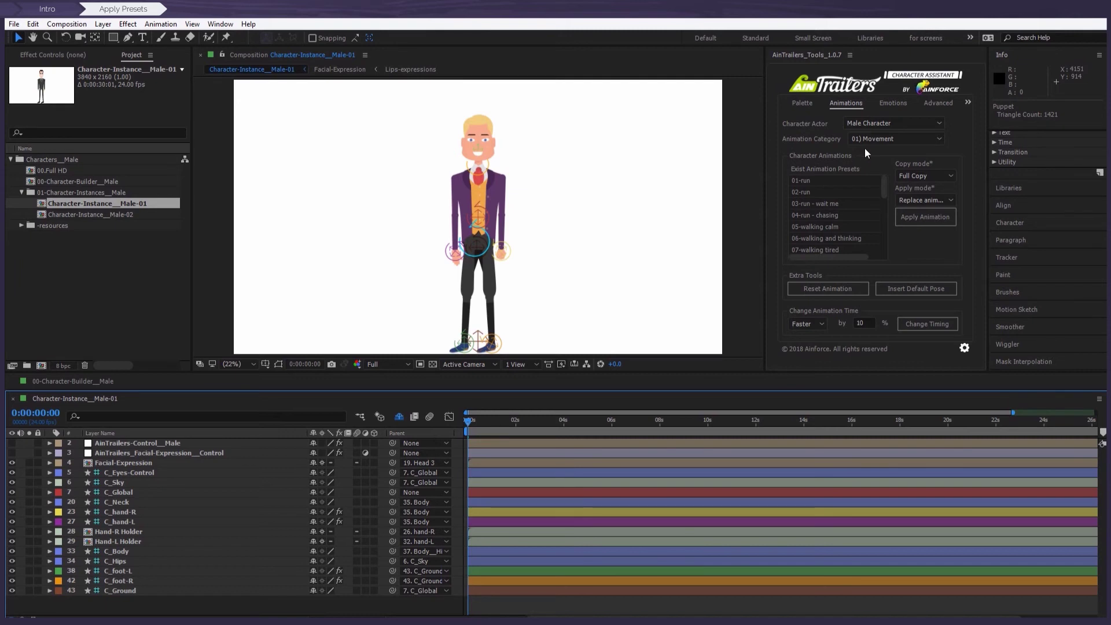
pyautogui.click(878, 142)
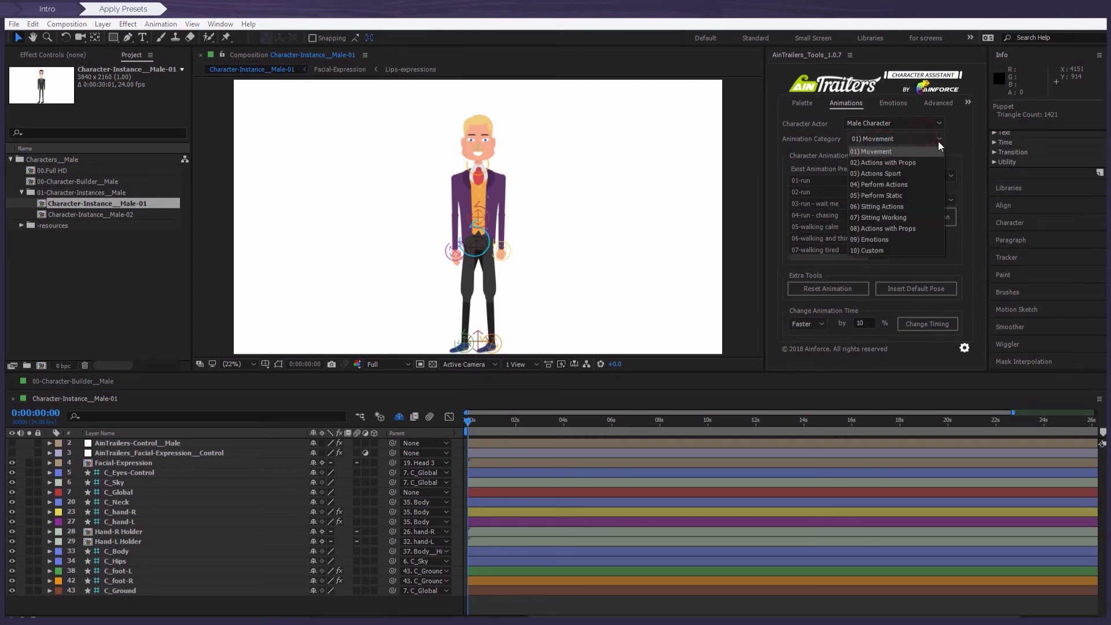
pyautogui.click(786, 169)
pyautogui.scroll(-2, 825, 204)
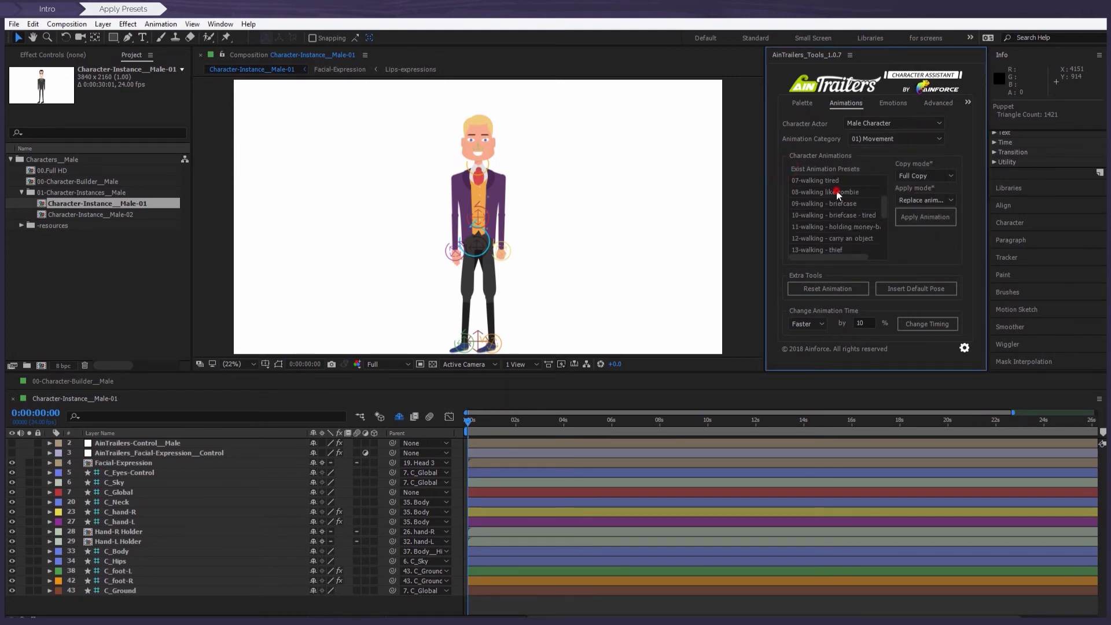
# Choose 08-walking like zombie with apply mode Replace animation, after briefly trying Combine.
pyautogui.click(836, 190)
pyautogui.click(948, 200)
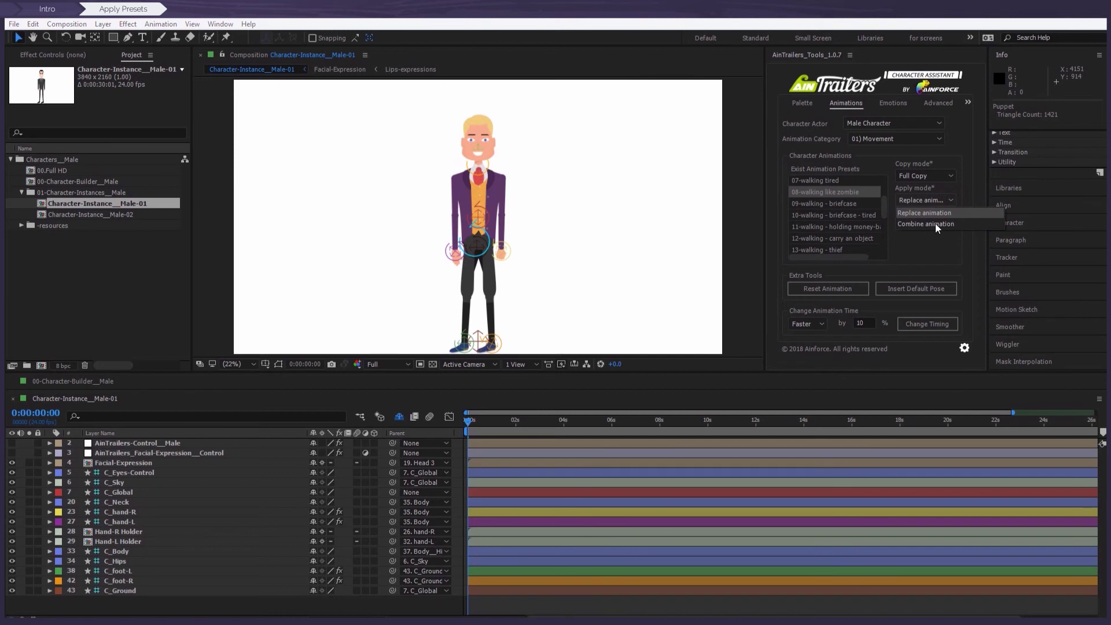
pyautogui.click(916, 223)
pyautogui.click(943, 197)
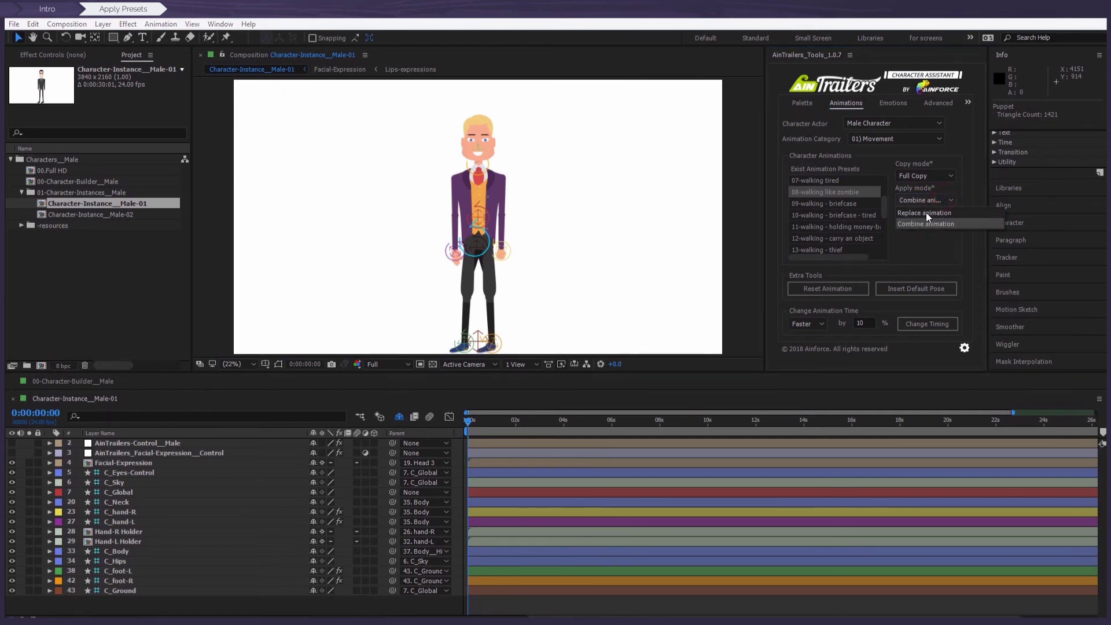
pyautogui.click(923, 212)
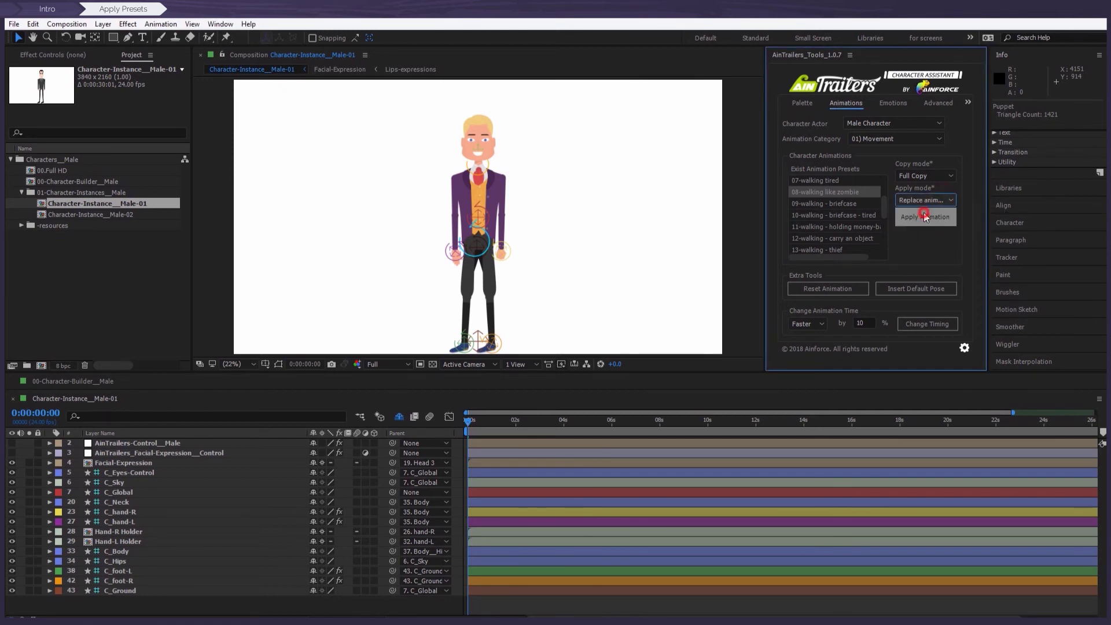
# Apply the zombie walk to the character instance and play it back on the timeline.
pyautogui.click(924, 213)
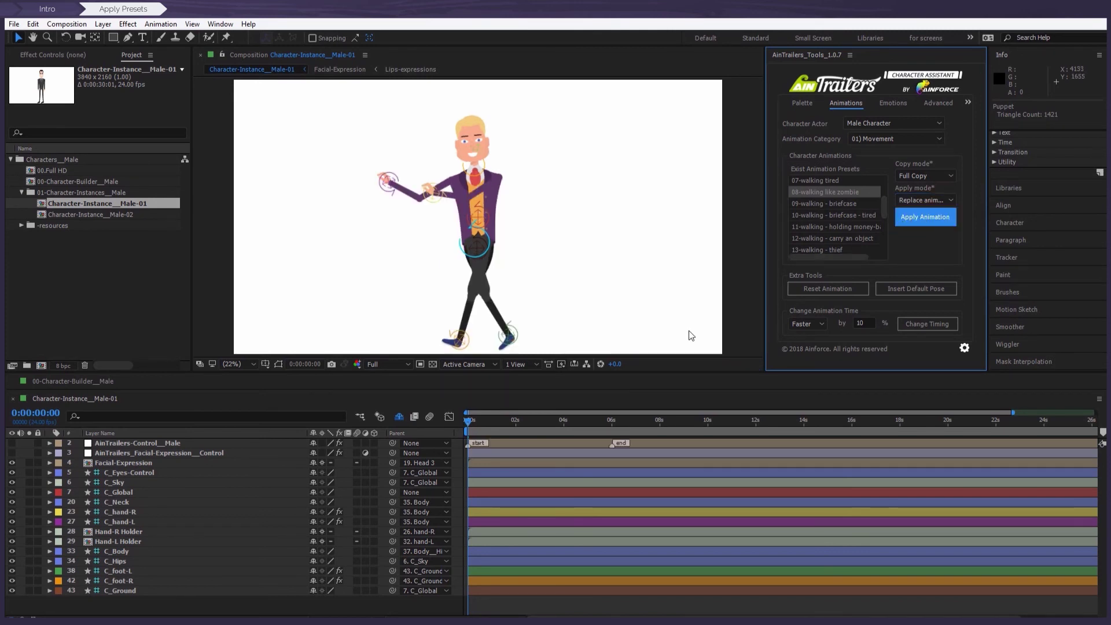
pyautogui.click(469, 420)
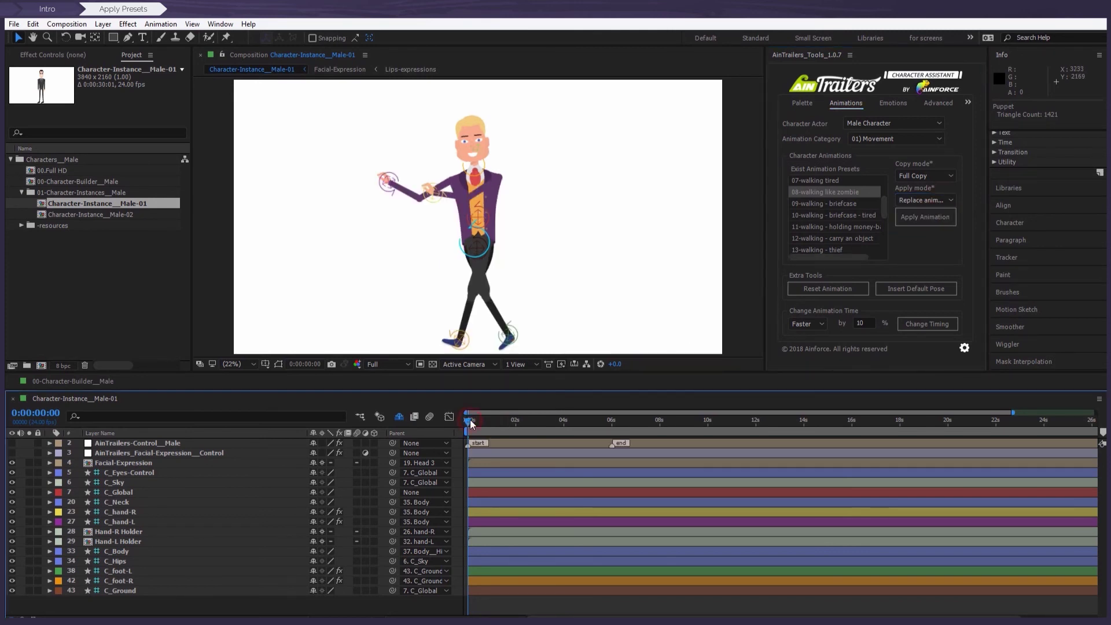
pyautogui.press('space')
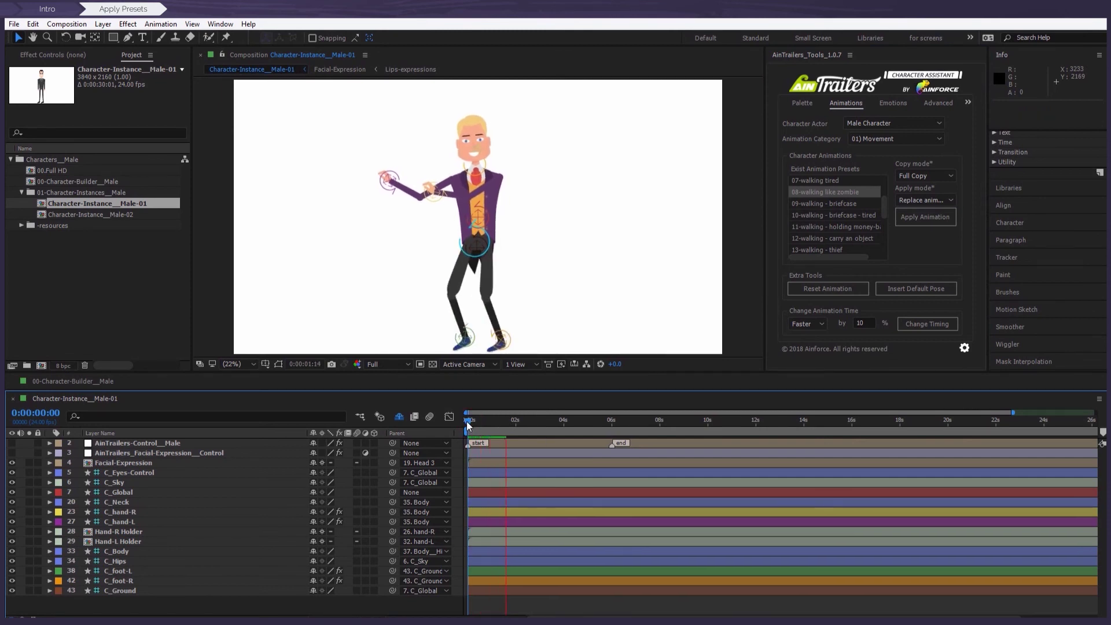